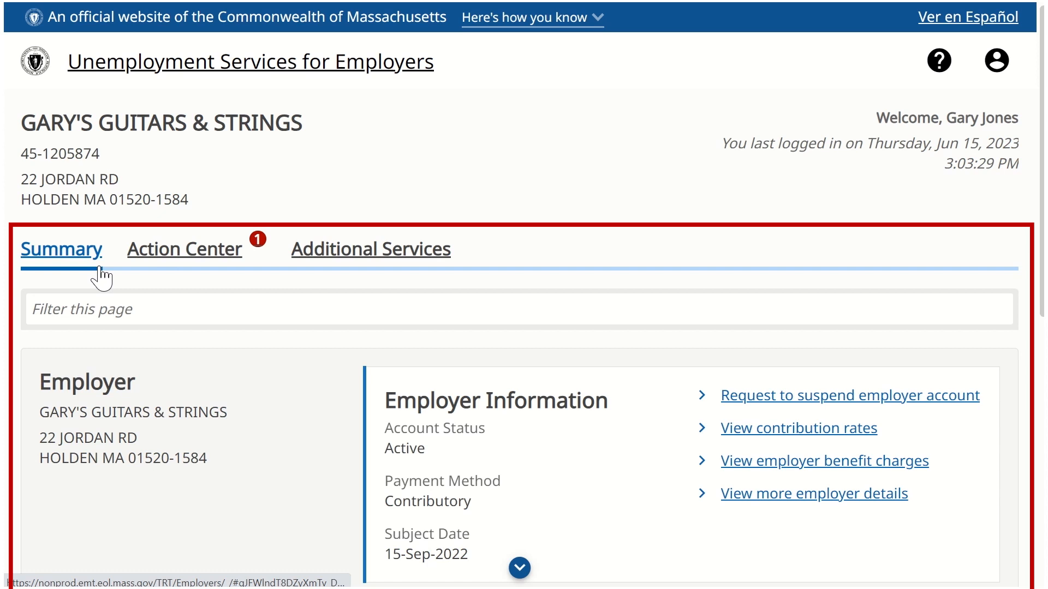
Open the filed 2023 - Quarter 1 employment and wage detail report for viewing or adjustment
scroll(115, 281, down, 2)
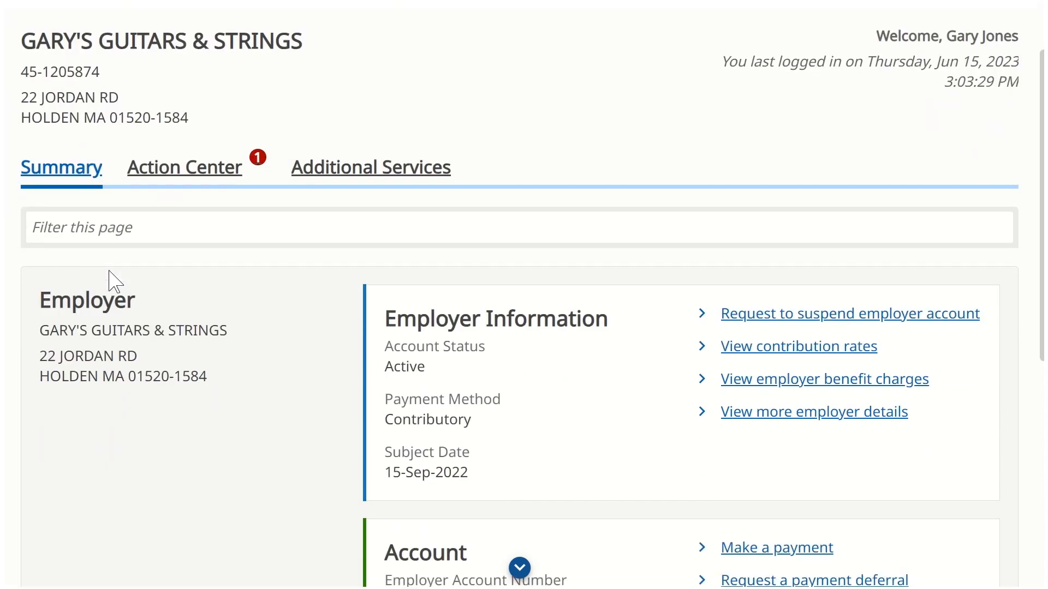
scroll(115, 281, down, 5)
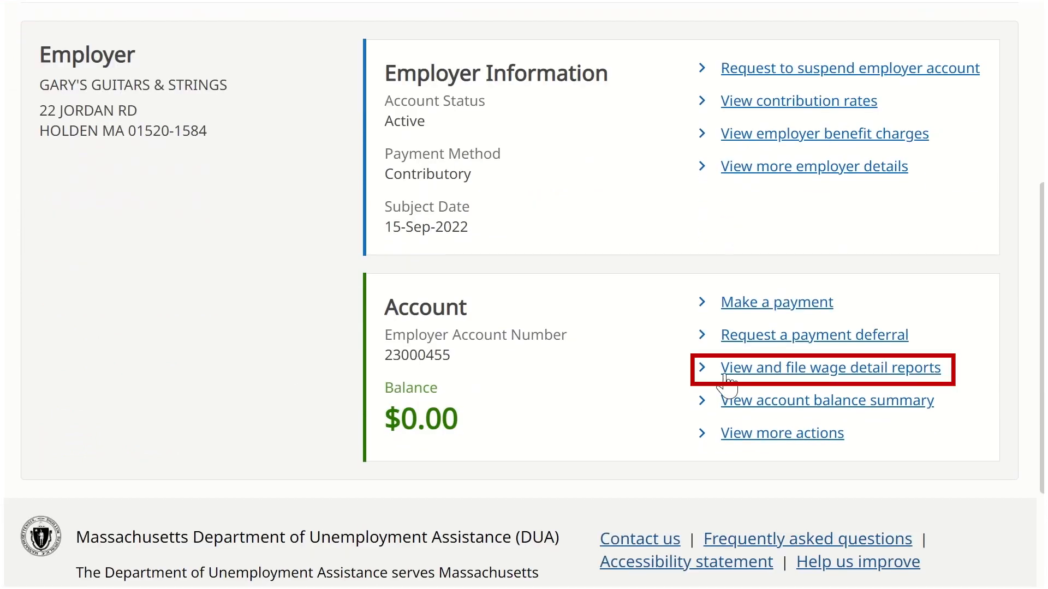
click(733, 376)
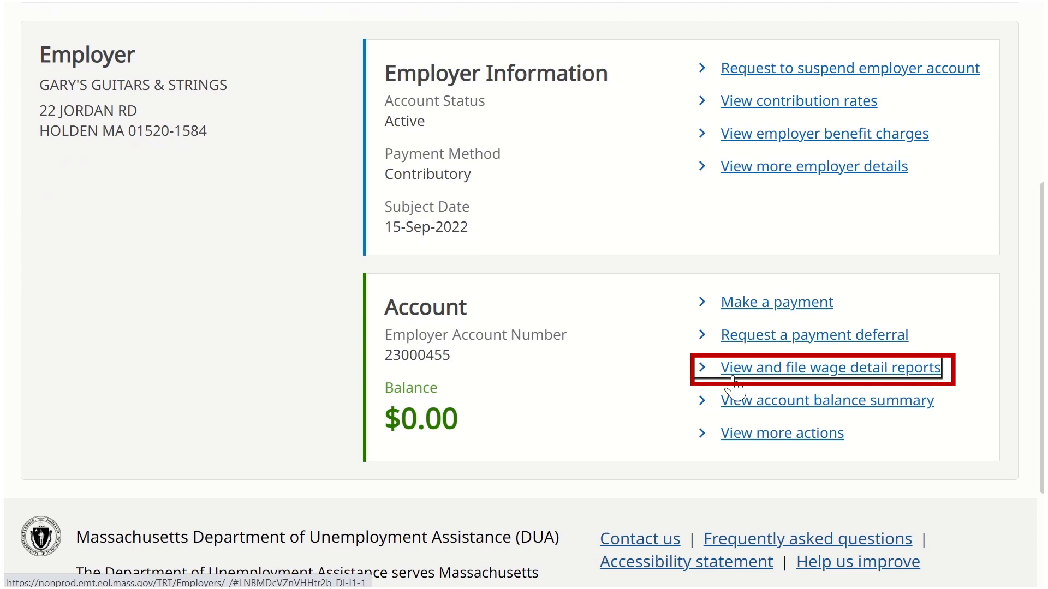
scroll(942, 363, down, 3)
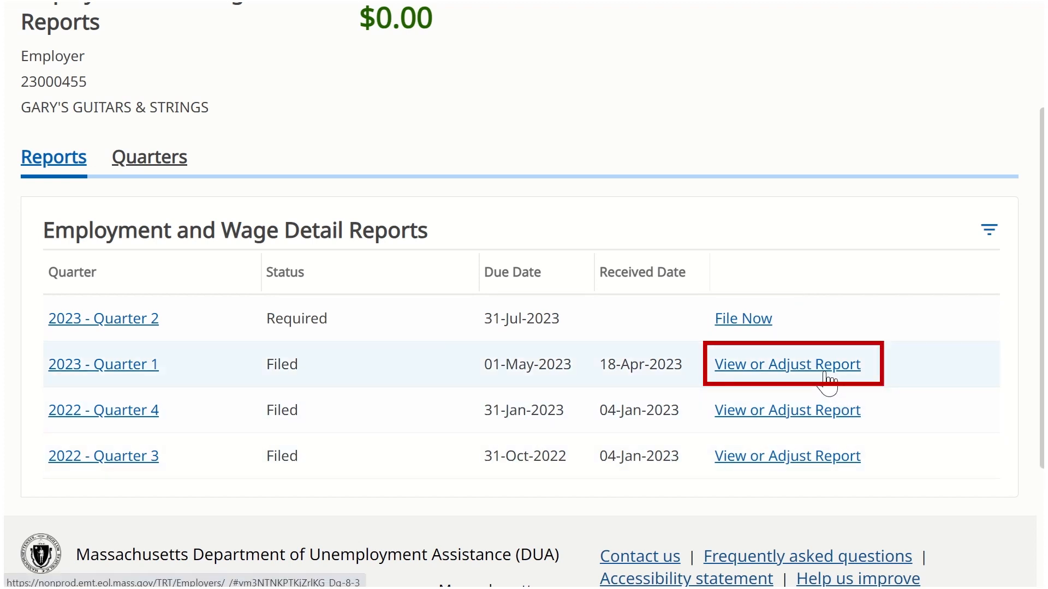
click(757, 365)
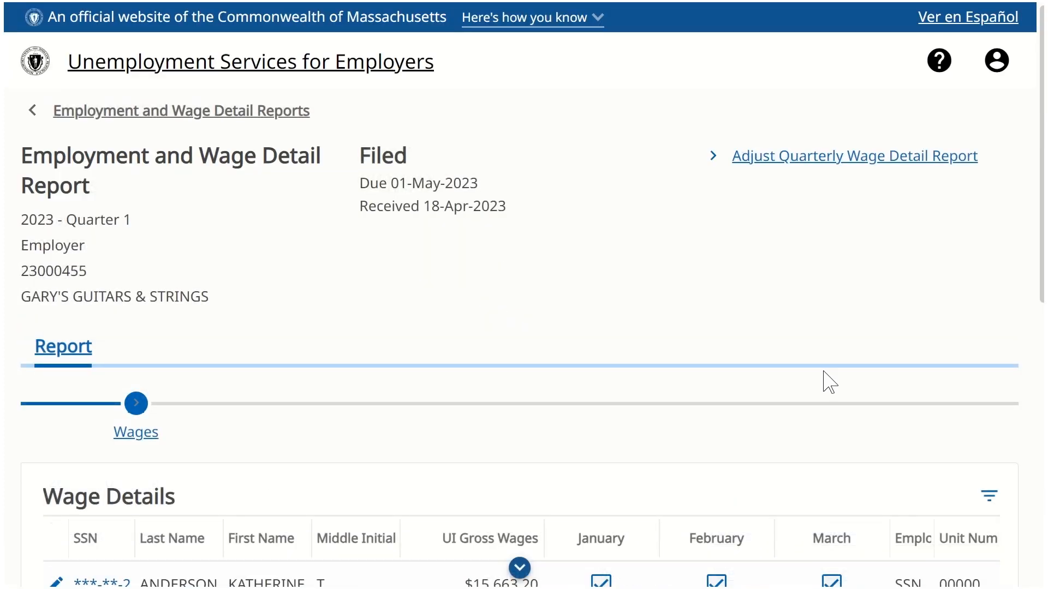
Review the filed details of the first employee in the Wage Details table and close the record
scroll(829, 382, down, 3)
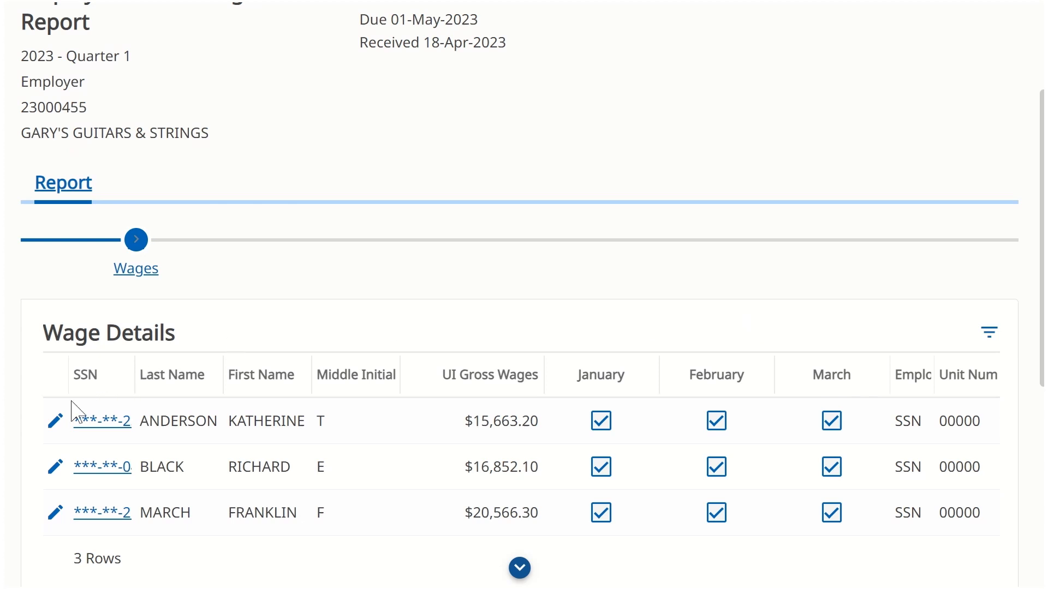
click(54, 424)
scroll(393, 409, down, 10)
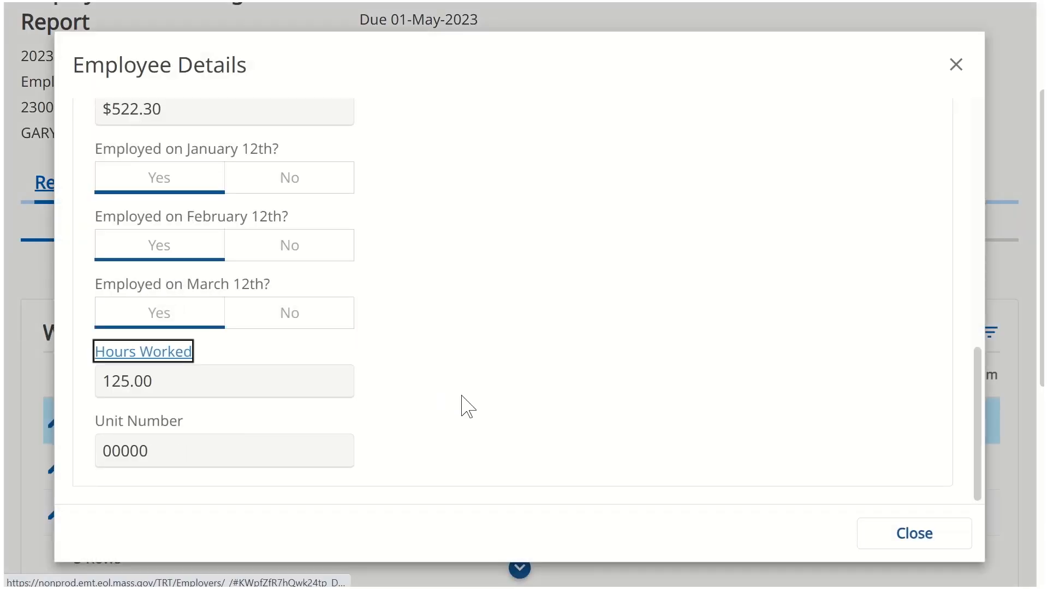
scroll(468, 410, up, 2)
scroll(468, 409, up, 10)
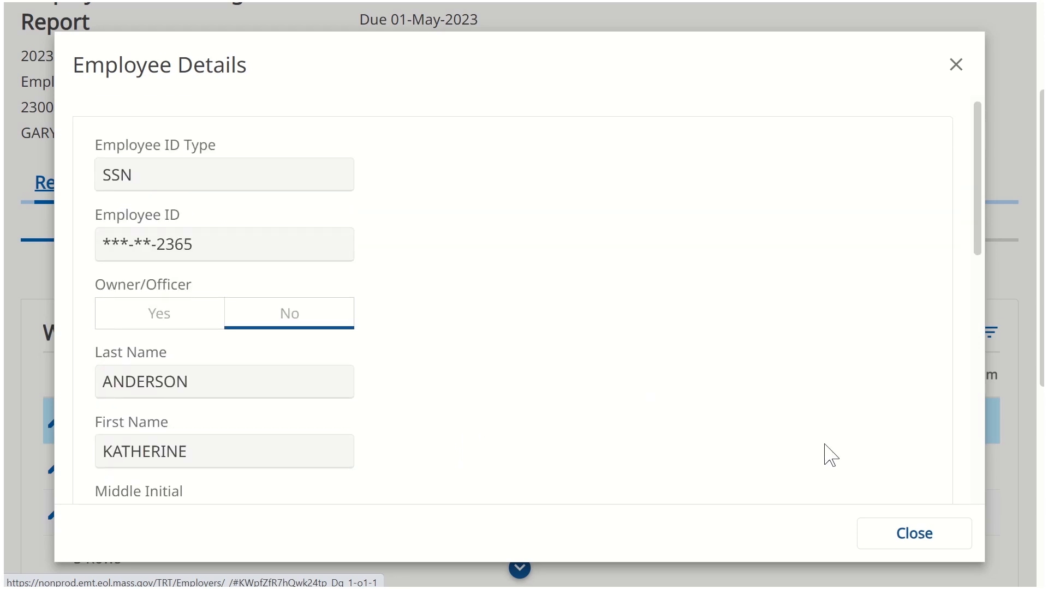
click(891, 538)
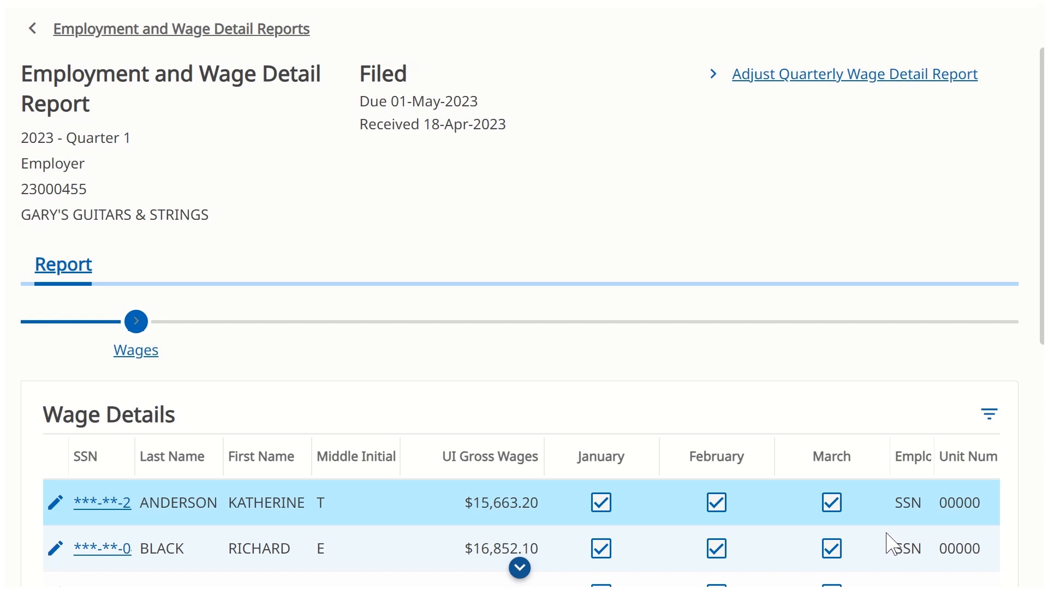
Start adjusting the quarterly wage detail report, review the list of required employee information, and continue to the Wages stage
click(869, 86)
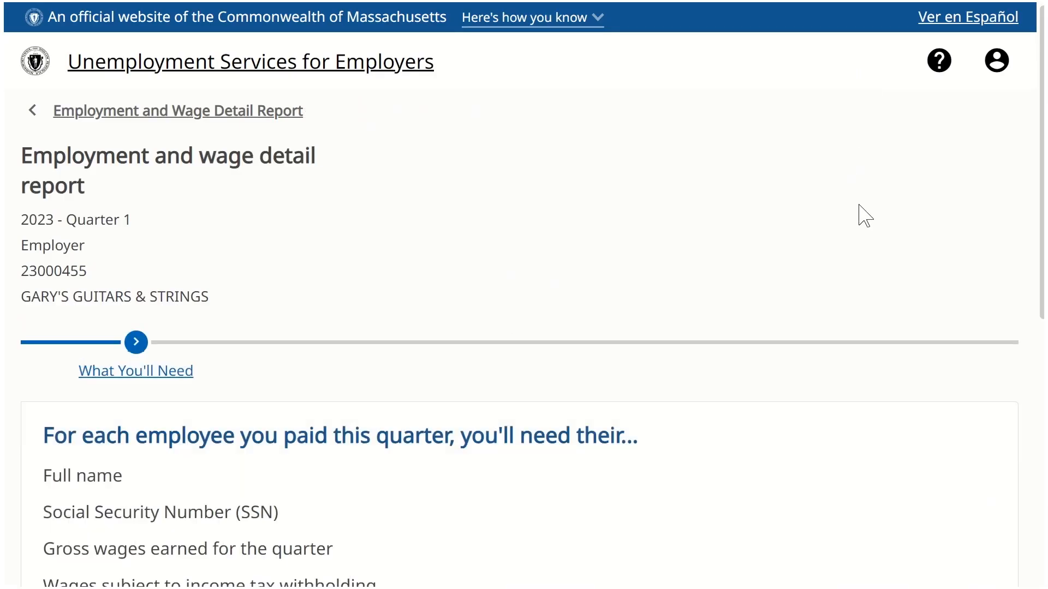
scroll(883, 233, down, 2)
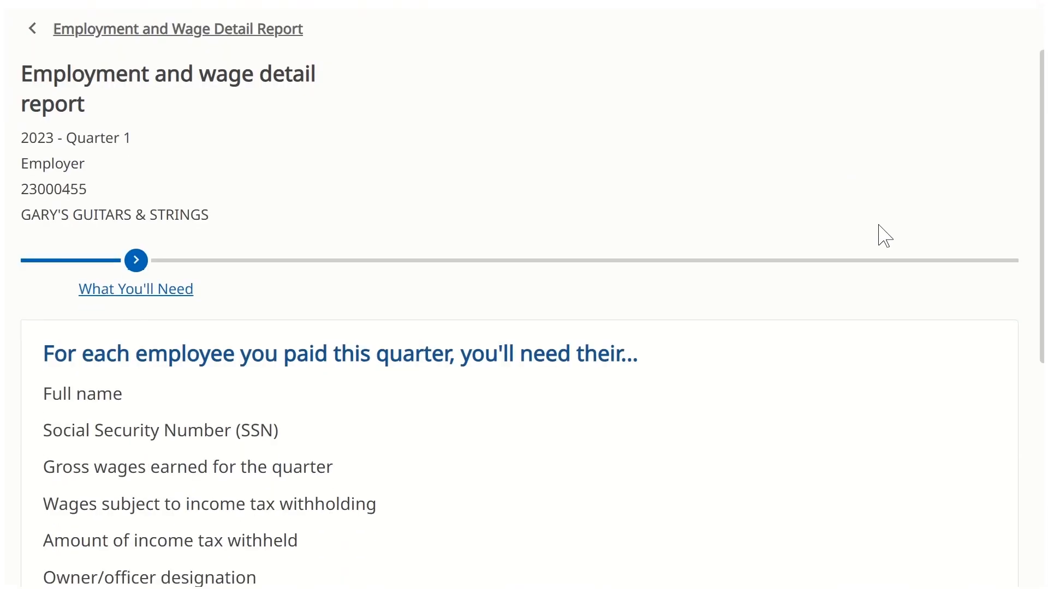
scroll(895, 248, down, 4)
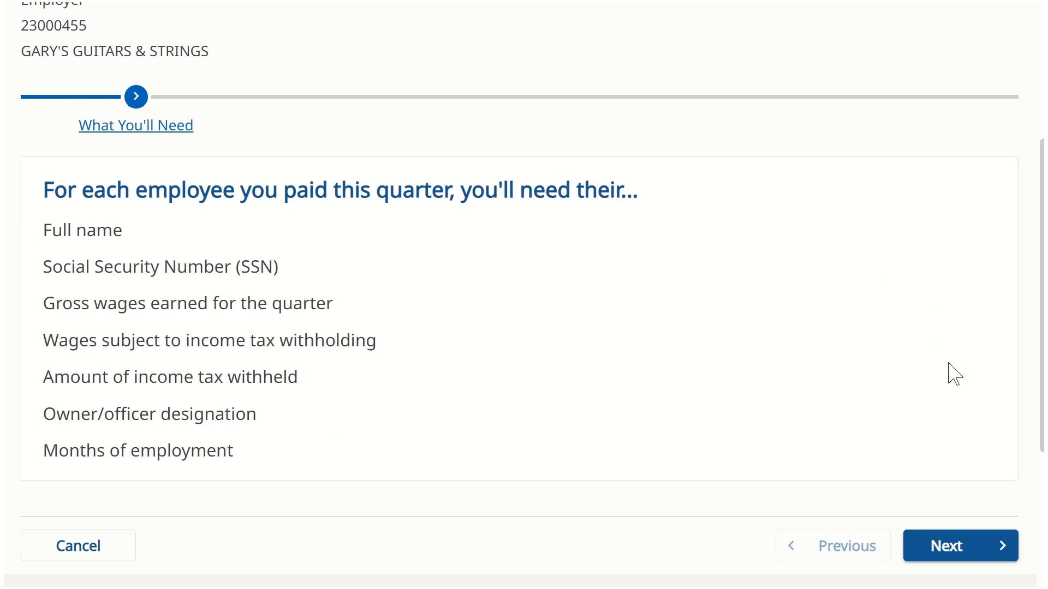
click(988, 543)
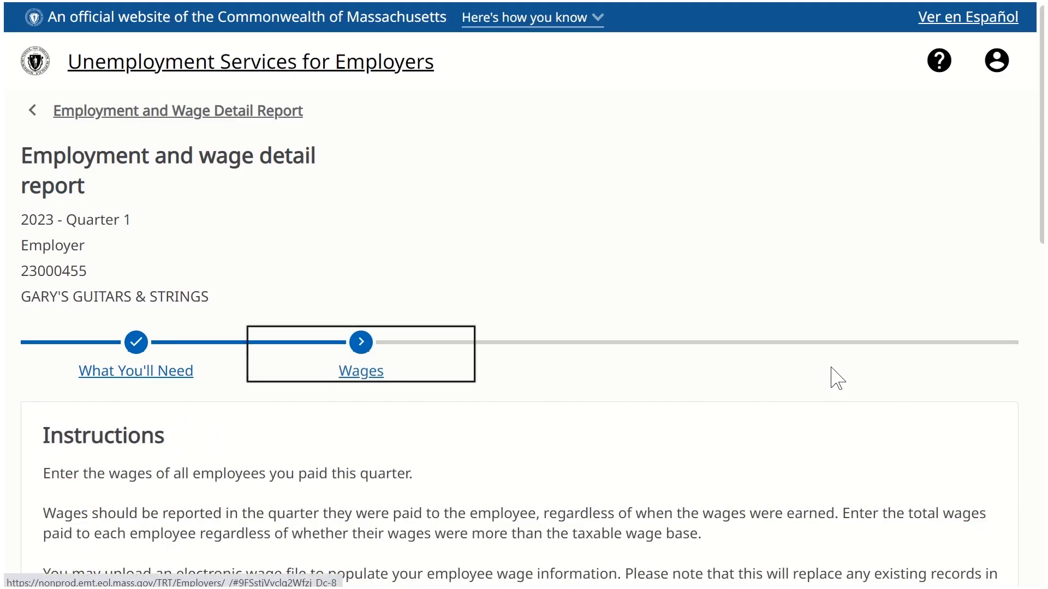
Correct the last digit of the Social Security number for the first employee in Wage Details and save the record
scroll(829, 371, down, 5)
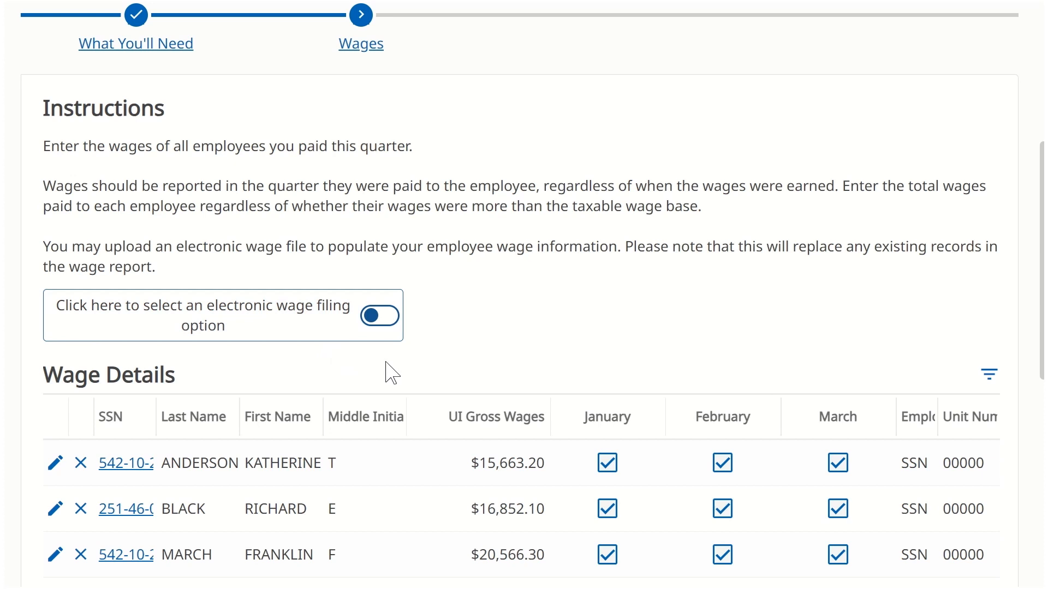
scroll(392, 373, down, 1)
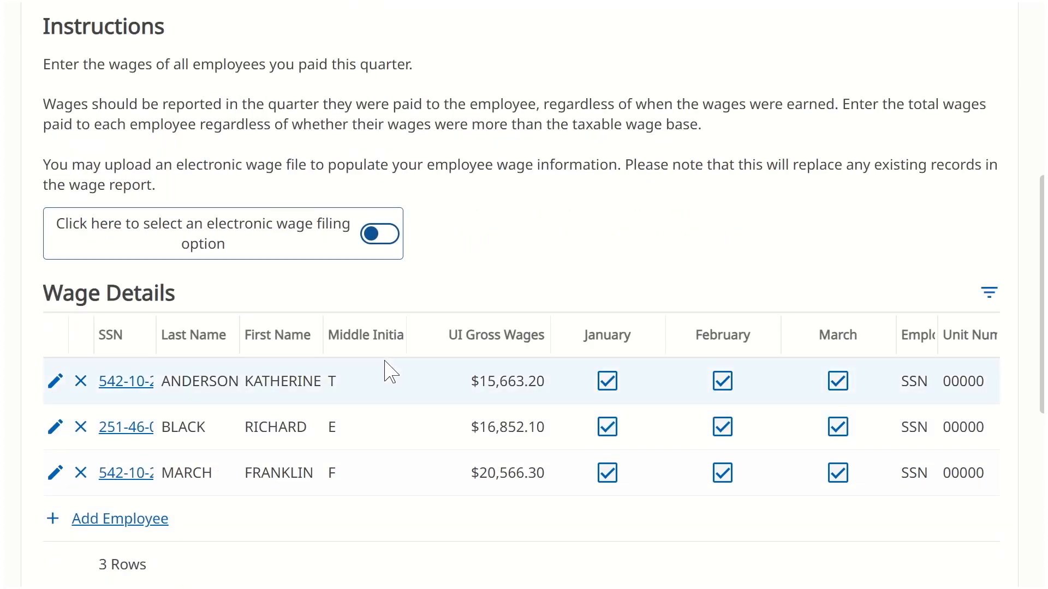
click(56, 384)
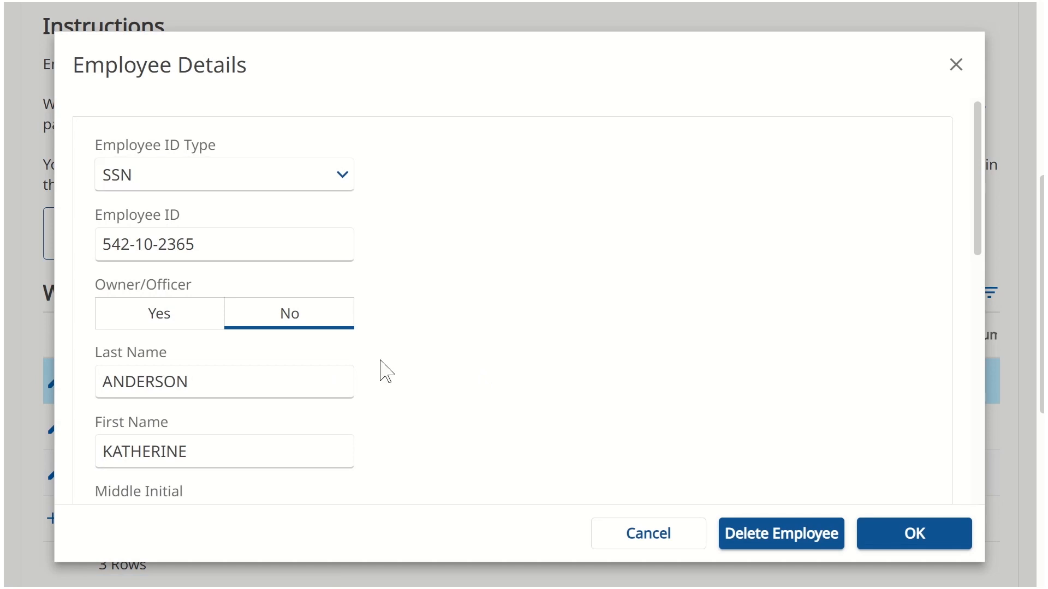
click(261, 250)
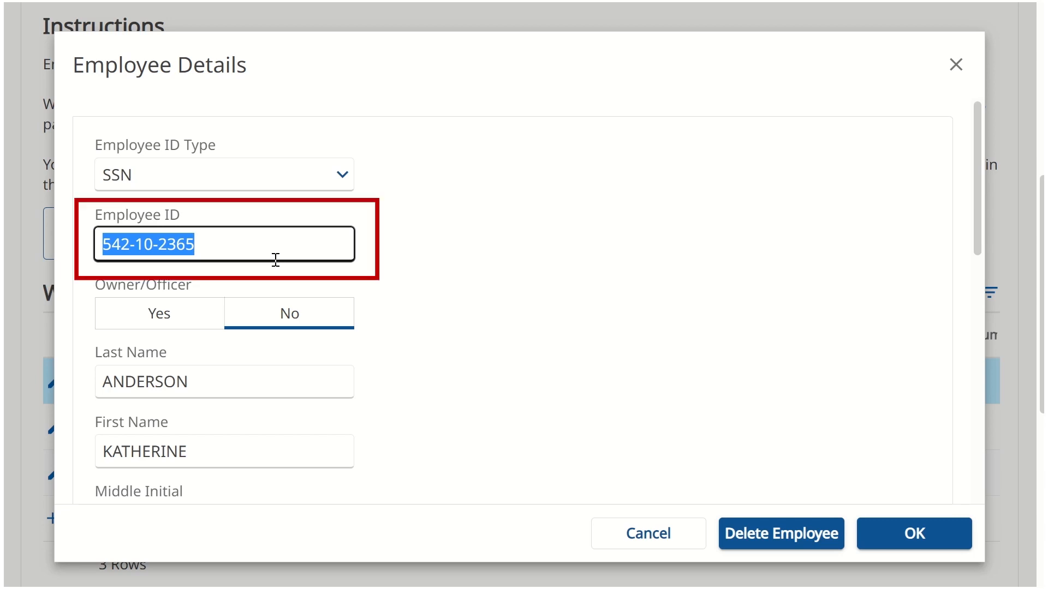
click(275, 260)
key(BackSpace)
text(6)
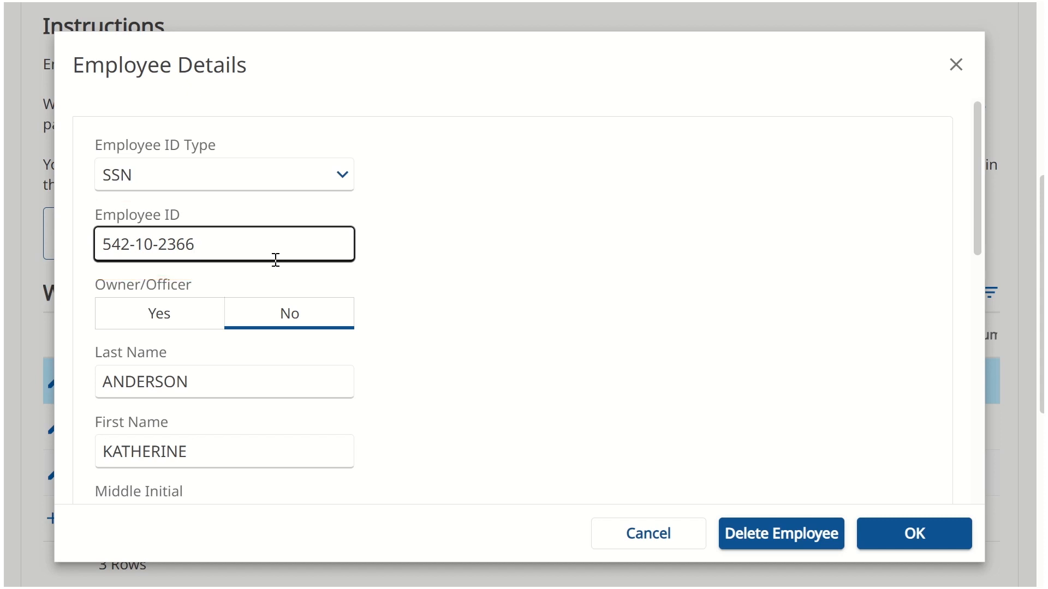
click(893, 536)
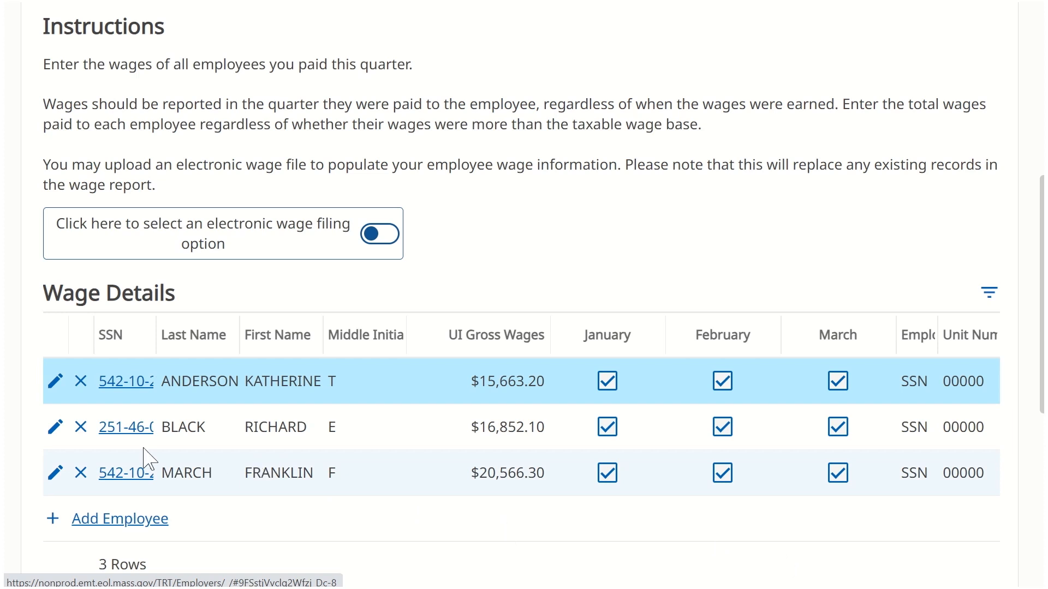
Set the second employee's UI Gross Wages to $16,900.10
click(57, 430)
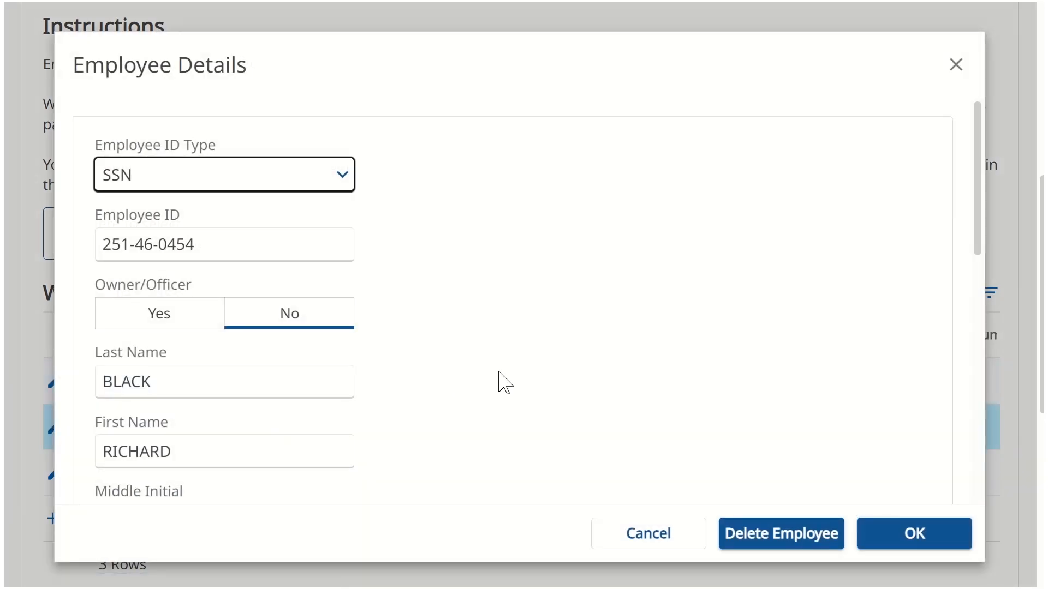
click(546, 382)
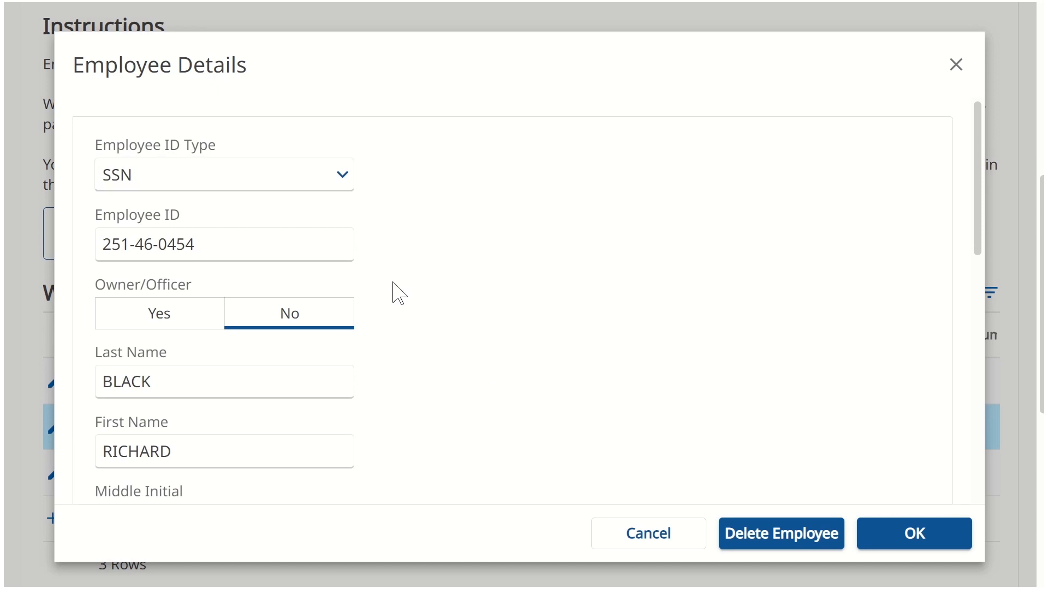
scroll(407, 299, down, 5)
scroll(413, 302, down, 2)
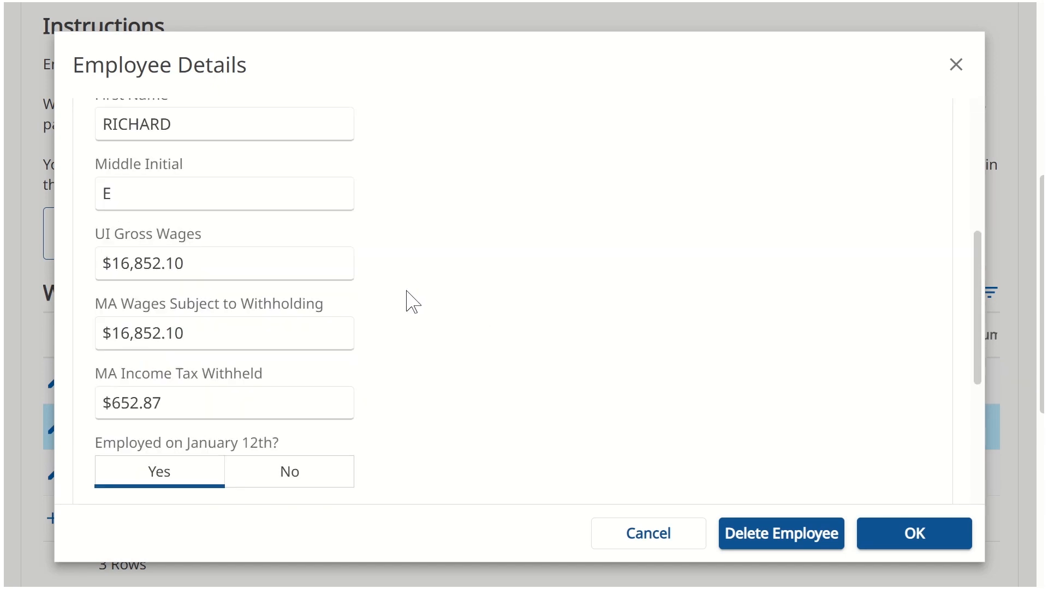
click(164, 267)
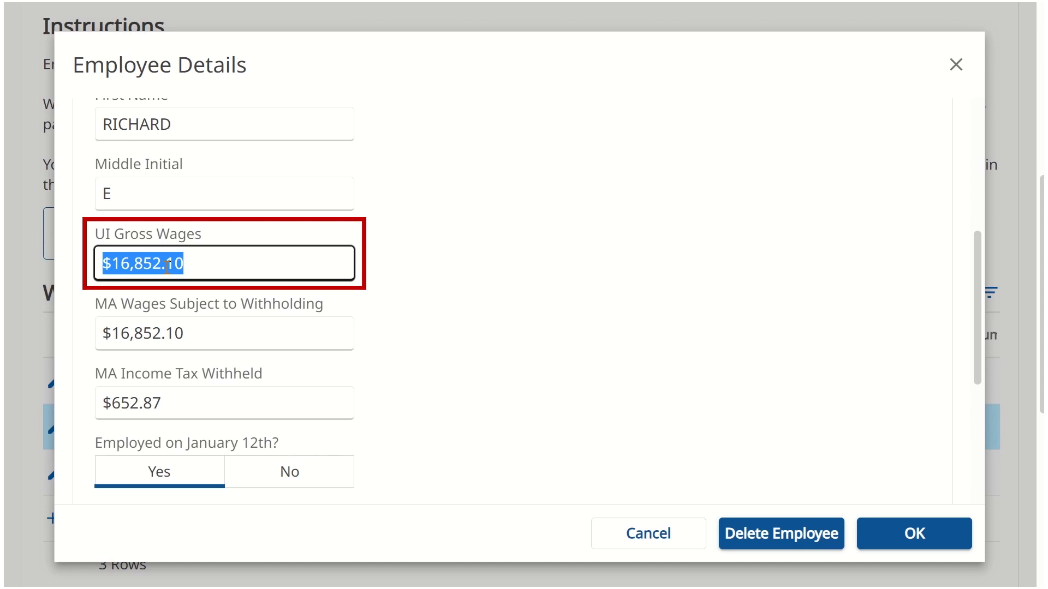
click(165, 265)
drag(162, 265, 139, 264)
text(900)
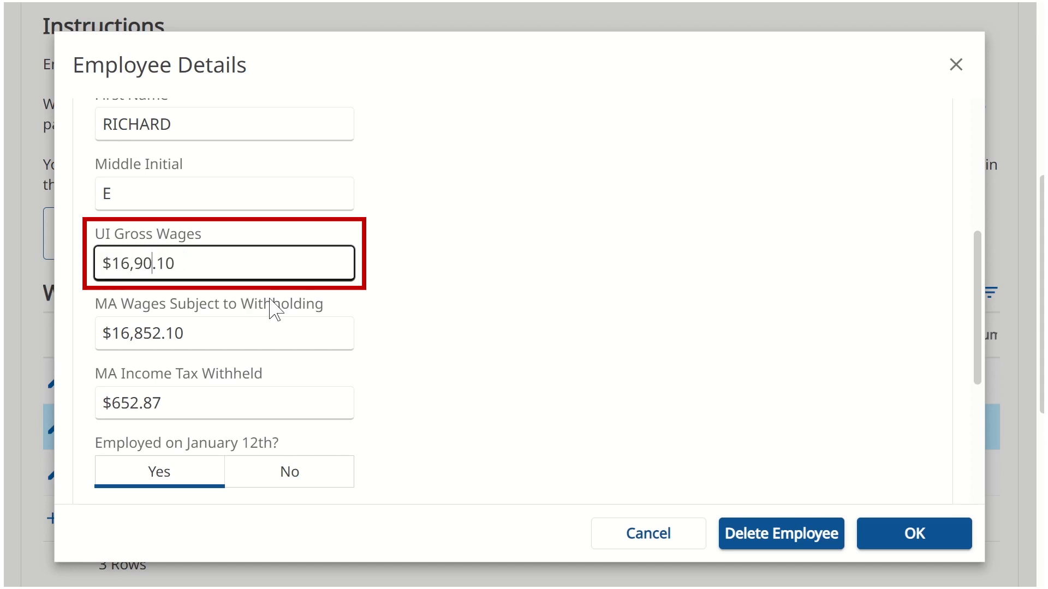
Set the second employee's MA Wages Subject to Withholding to $16,900.10 and save the employee record
click(164, 325)
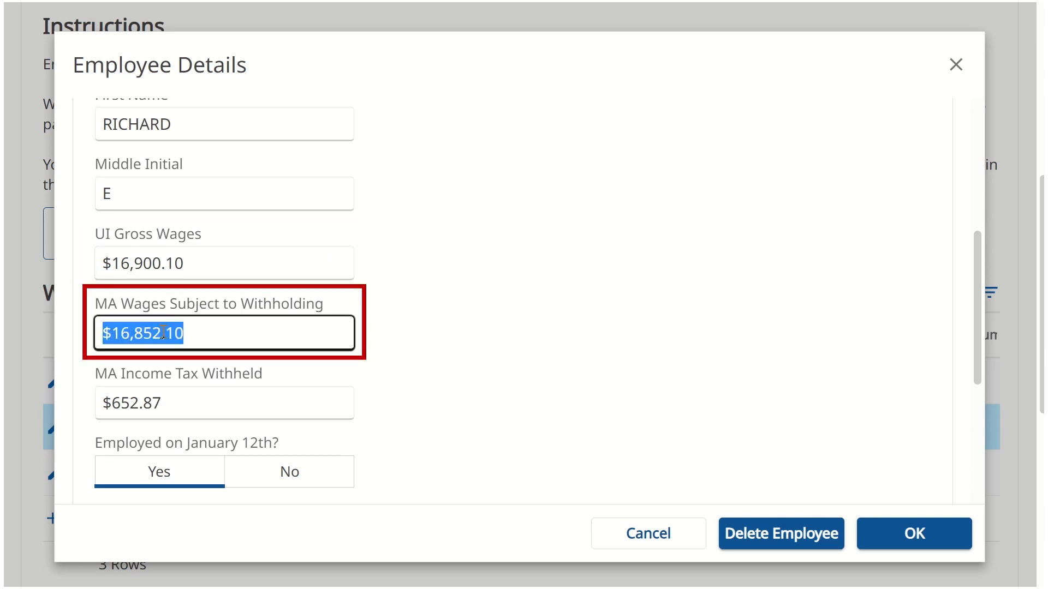
key(Right)
key(Left)
key(Left)
key(Left)
key(BackSpace)
key(BackSpace)
key(BackSpace)
text(900)
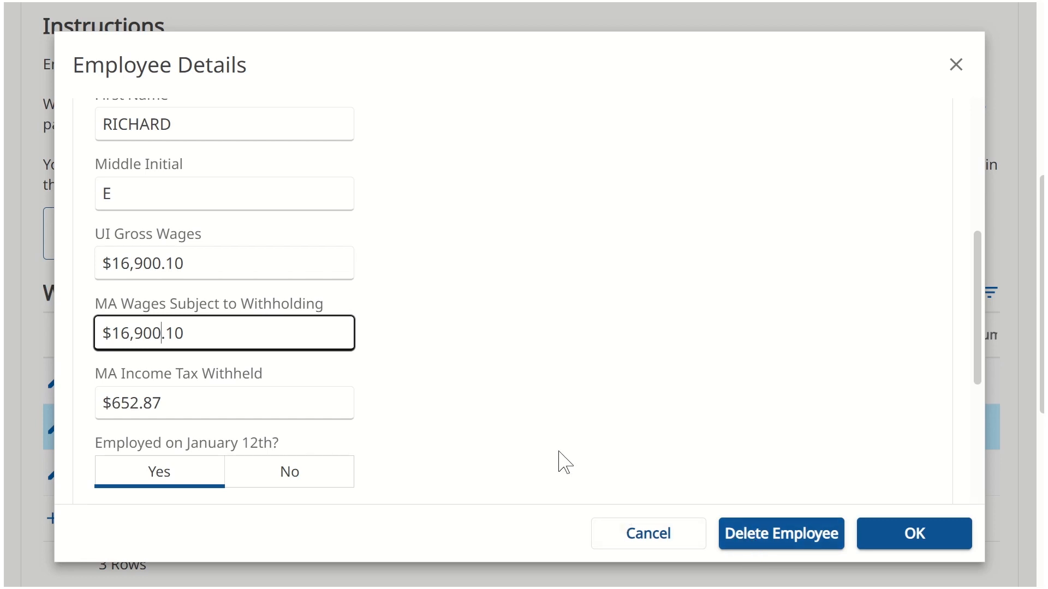
scroll(561, 461, down, 3)
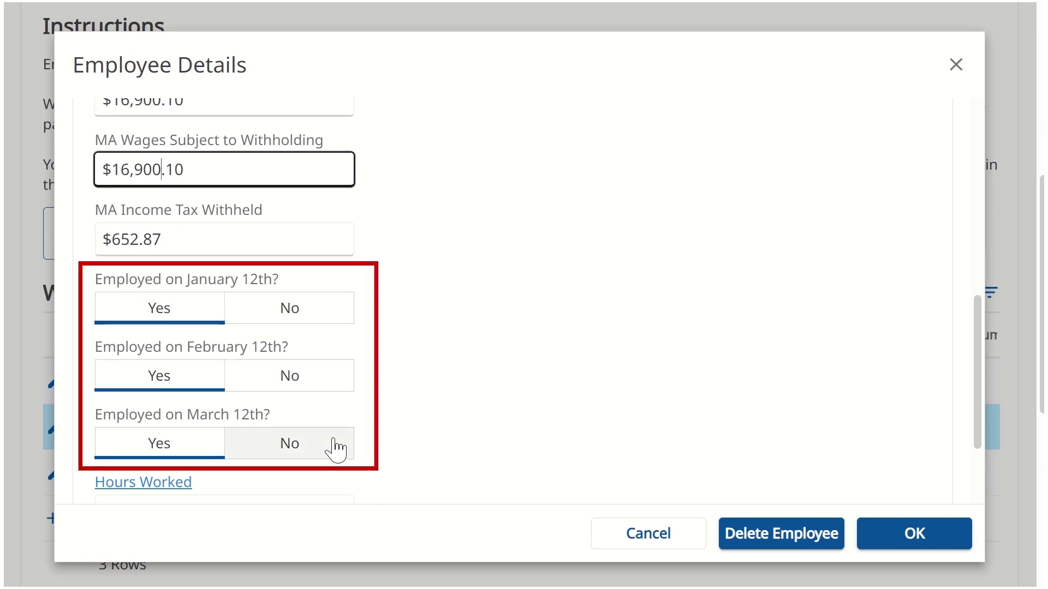
click(900, 537)
Delete the third employee's row from Wage Details and confirm the deletion
scroll(871, 537, down, 1)
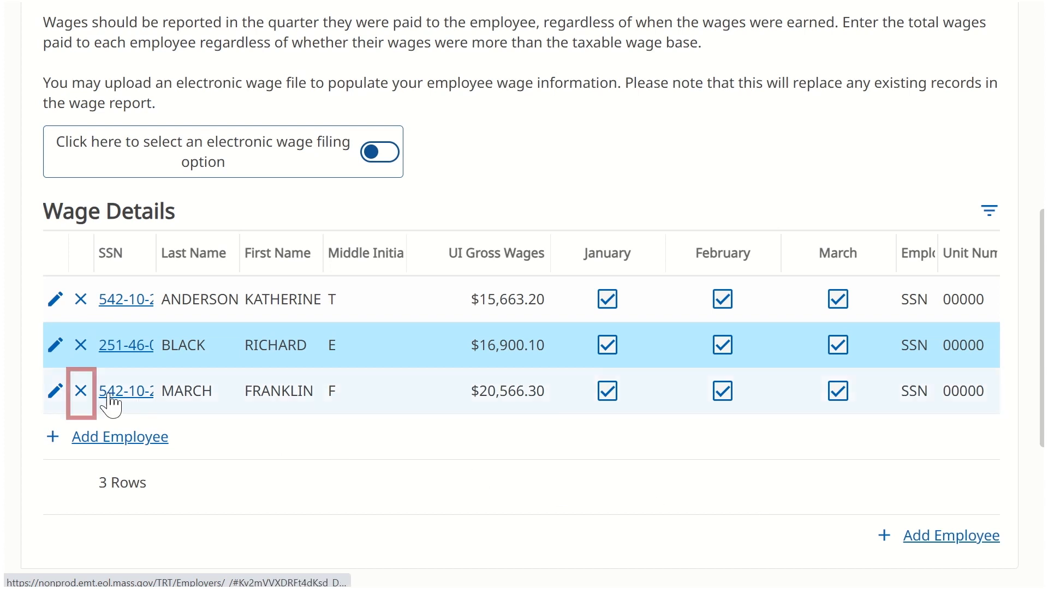
click(80, 391)
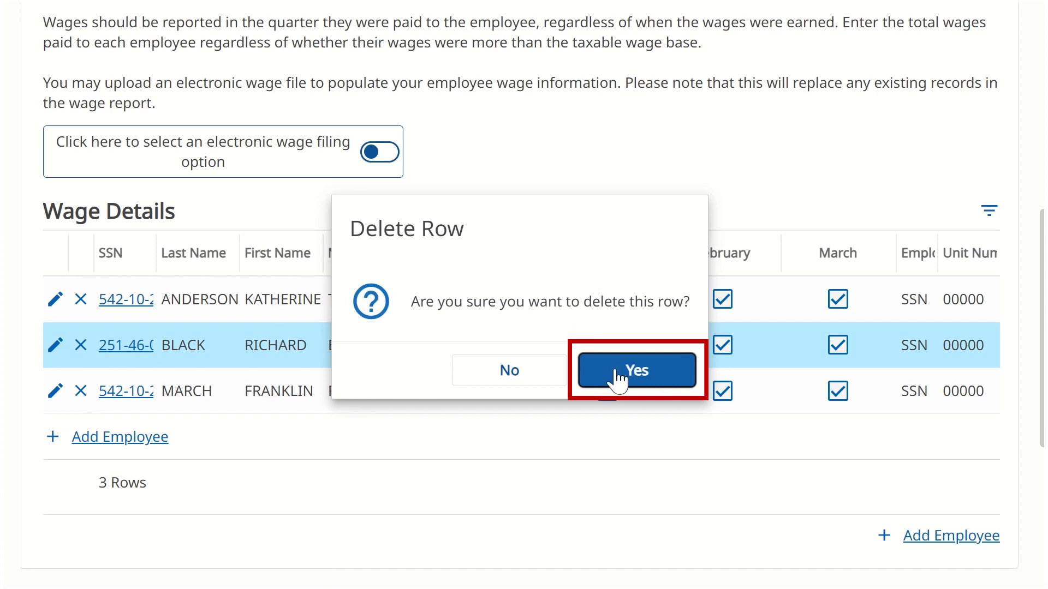
click(616, 378)
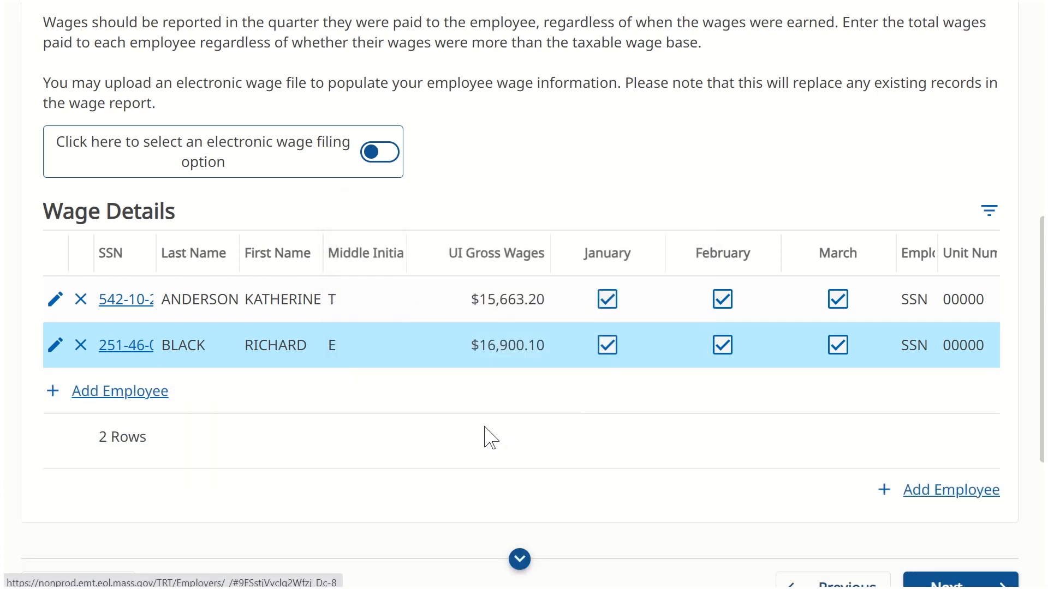
Examine the fields of a blank form for adding an employee and close it without adding anyone
click(166, 404)
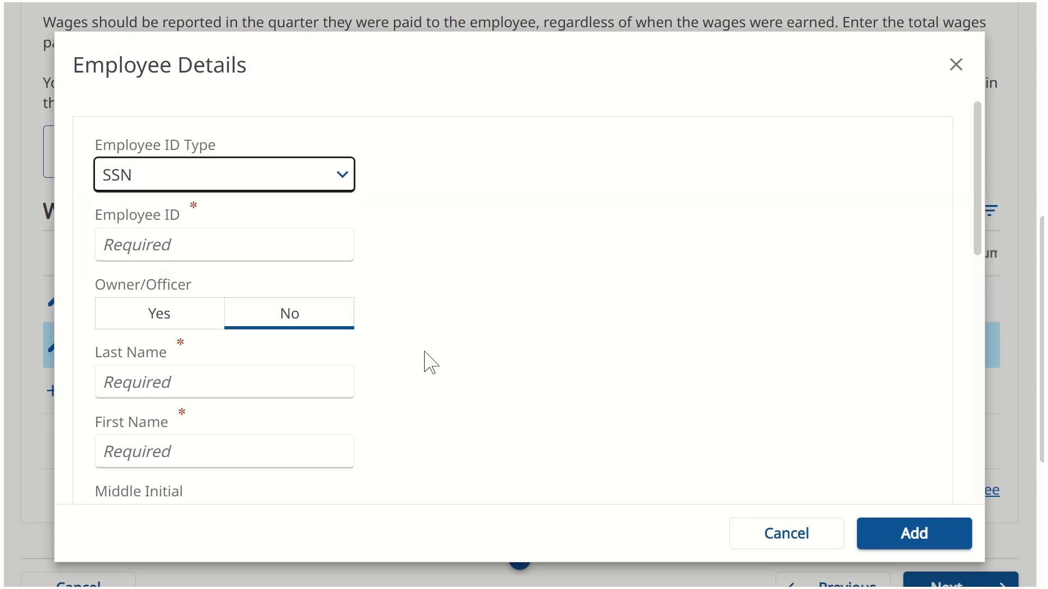
scroll(426, 354, down, 6)
scroll(431, 363, down, 3)
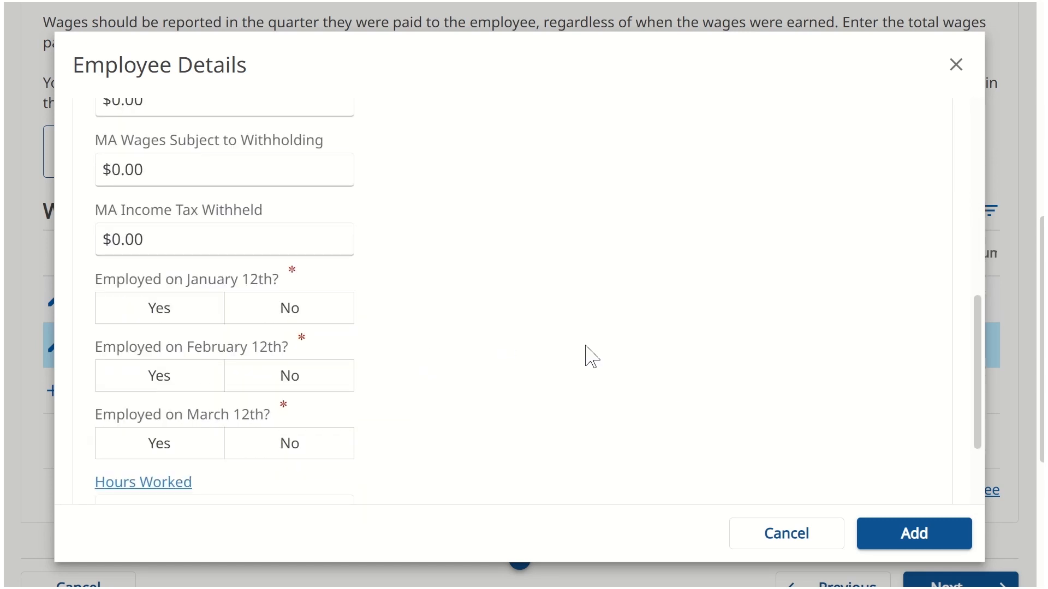
click(770, 537)
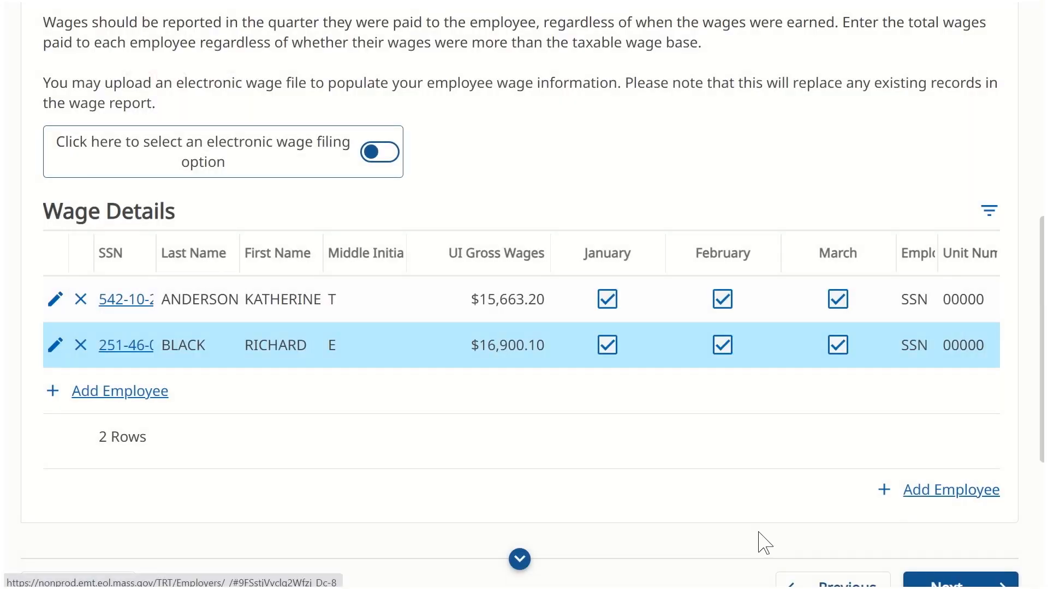
Continue to the Review stage and check the adjusted report's employee counts, wages, rates and expected amount due
scroll(755, 517, down, 2)
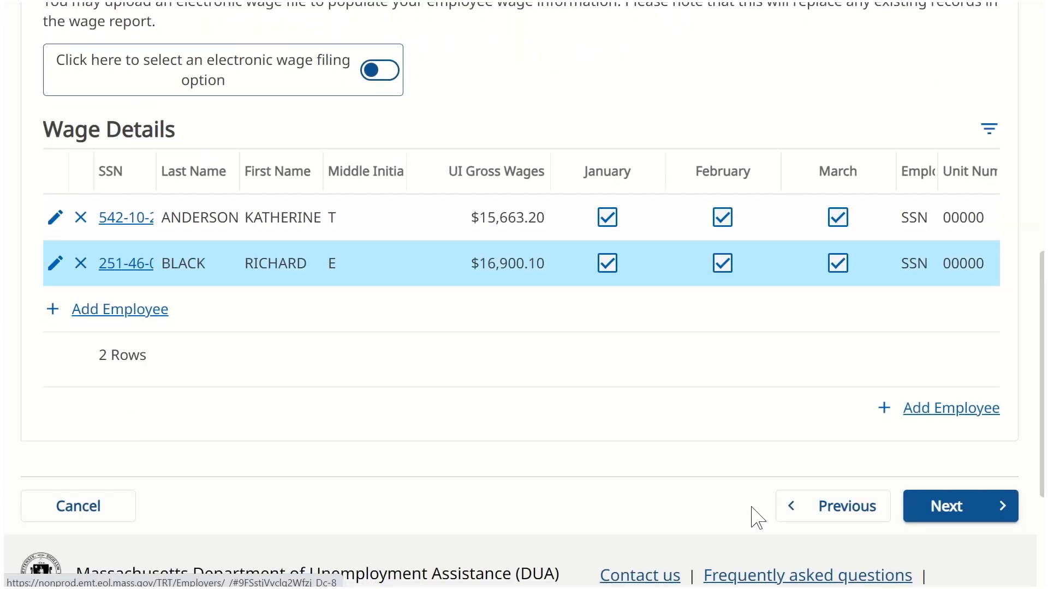
click(964, 521)
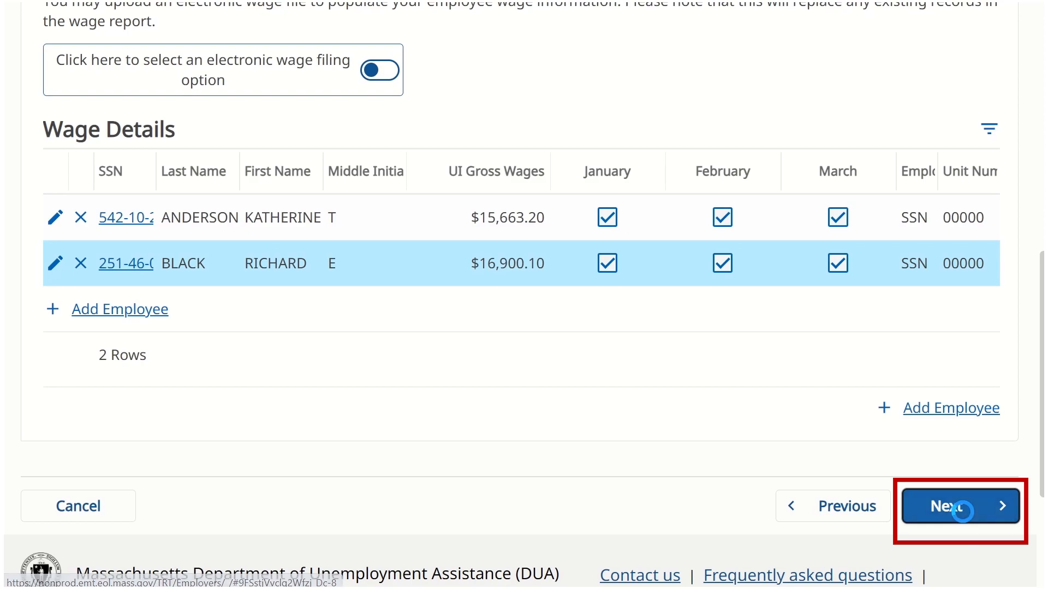
scroll(924, 415, down, 5)
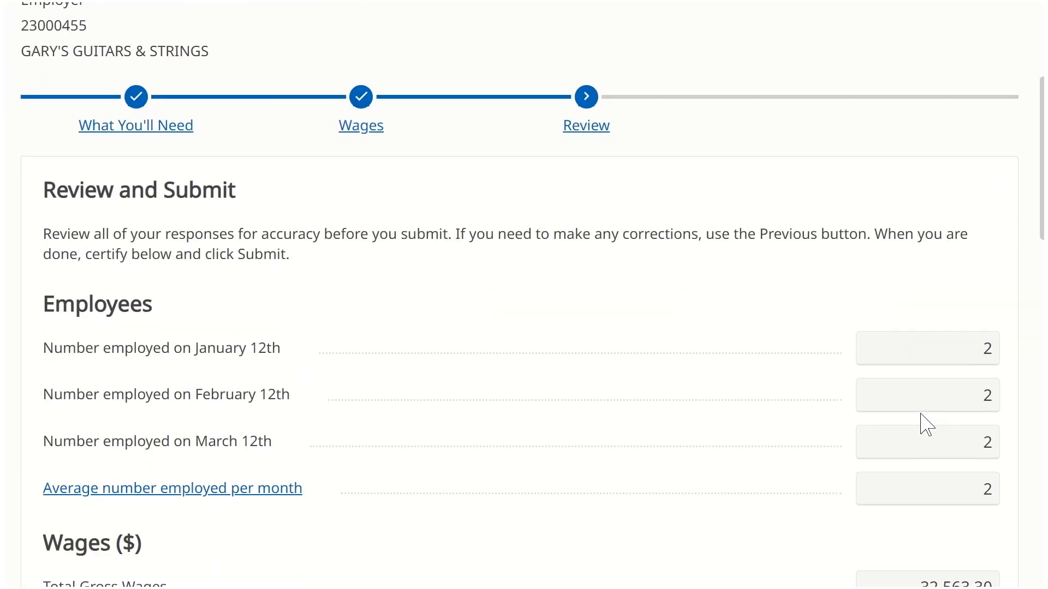
scroll(926, 424, down, 8)
scroll(929, 428, down, 8)
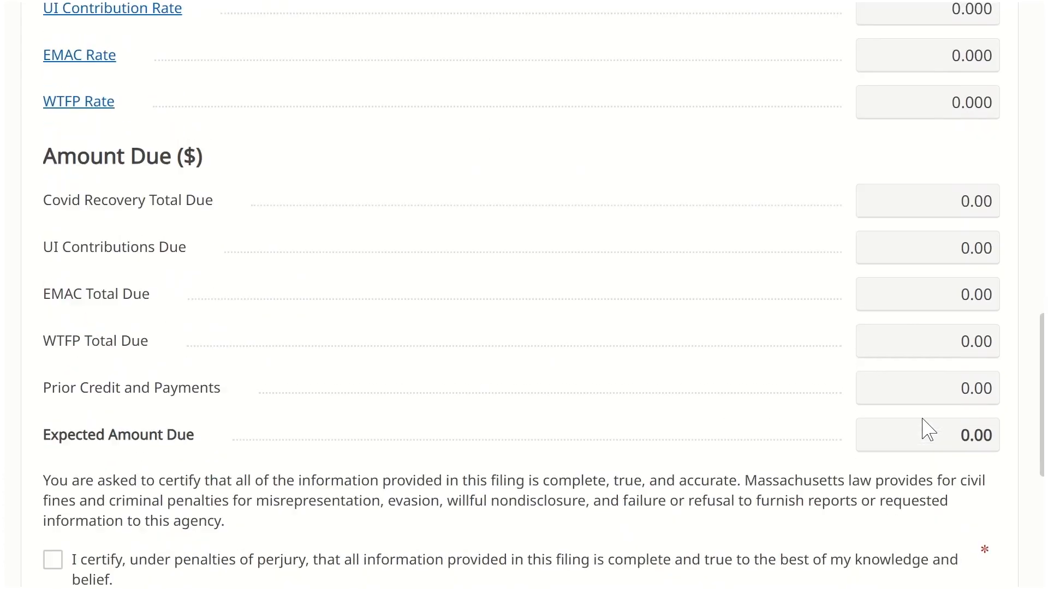
scroll(930, 430, down, 2)
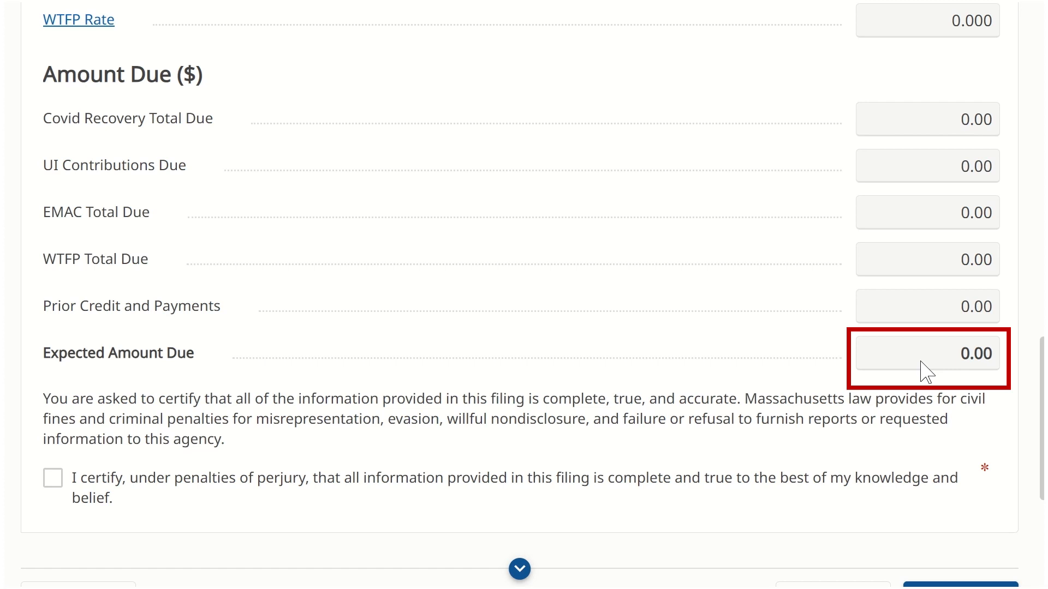
Certify that the filing is complete and true, and submit the adjusted wage detail report
scroll(927, 371, down, 2)
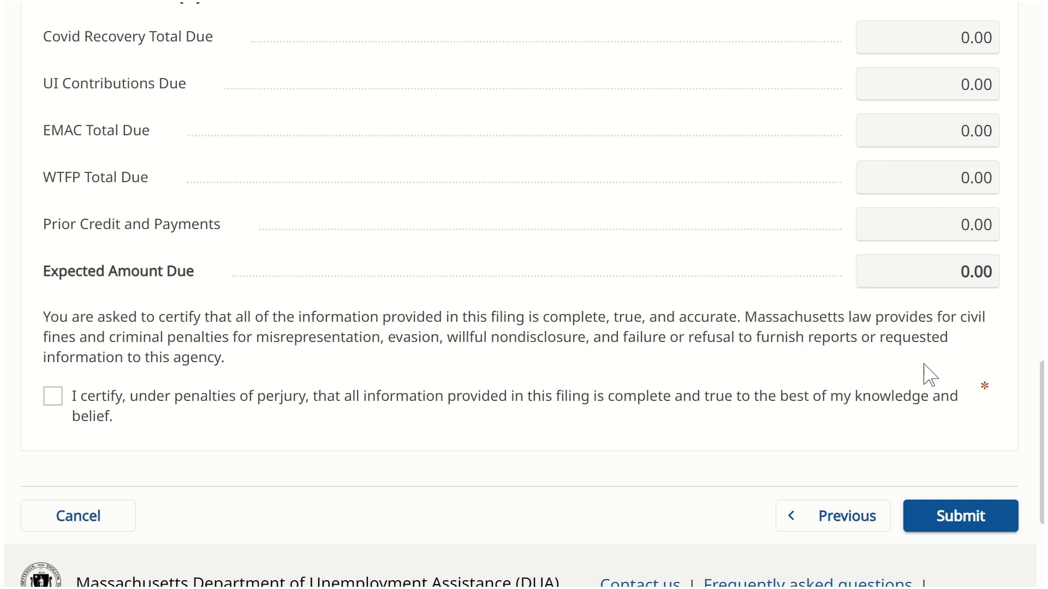
click(54, 397)
click(989, 521)
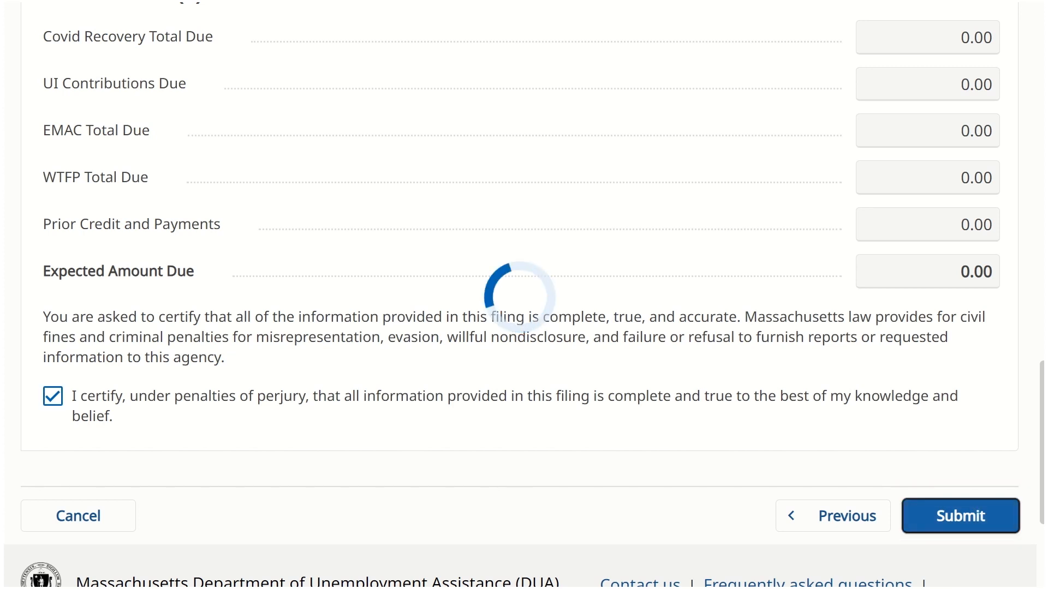